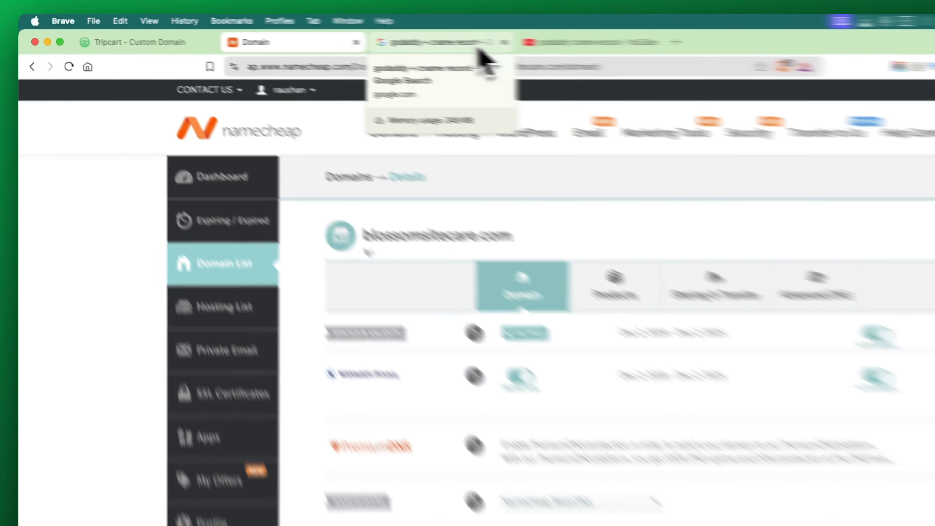
- Look through the Google results and the YouTube videos on adding a CNAME record in GoDaddy
left_click(353, 34)
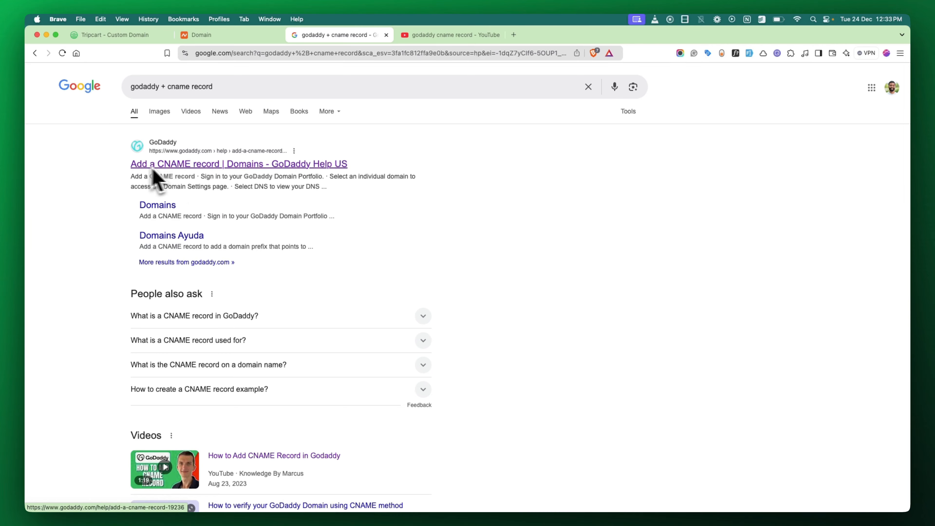
scroll(243, 199, "down", 5)
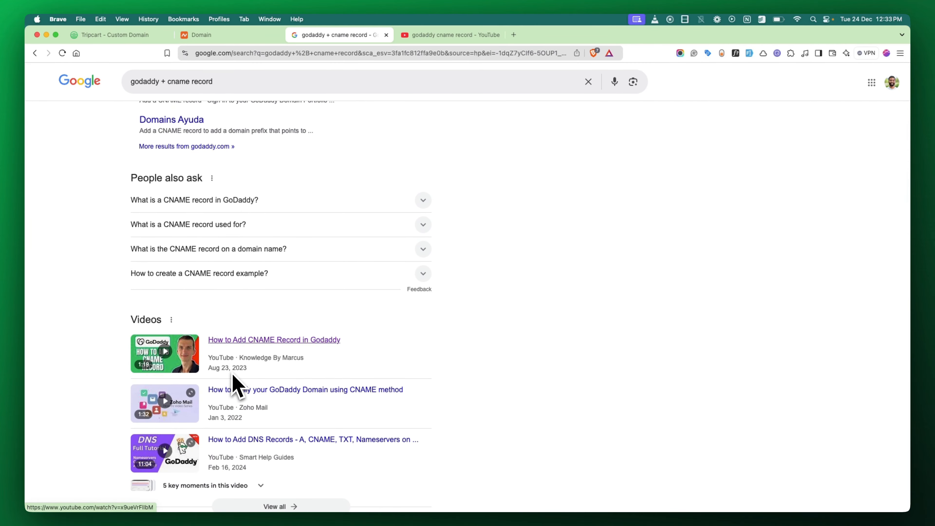
scroll(236, 384, "down", 3)
scroll(236, 383, "up", 6)
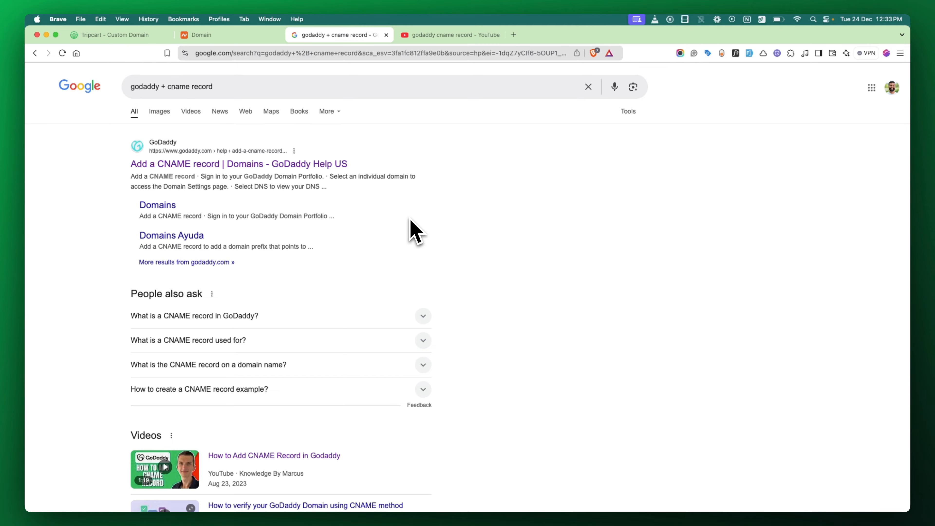
left_click(444, 35)
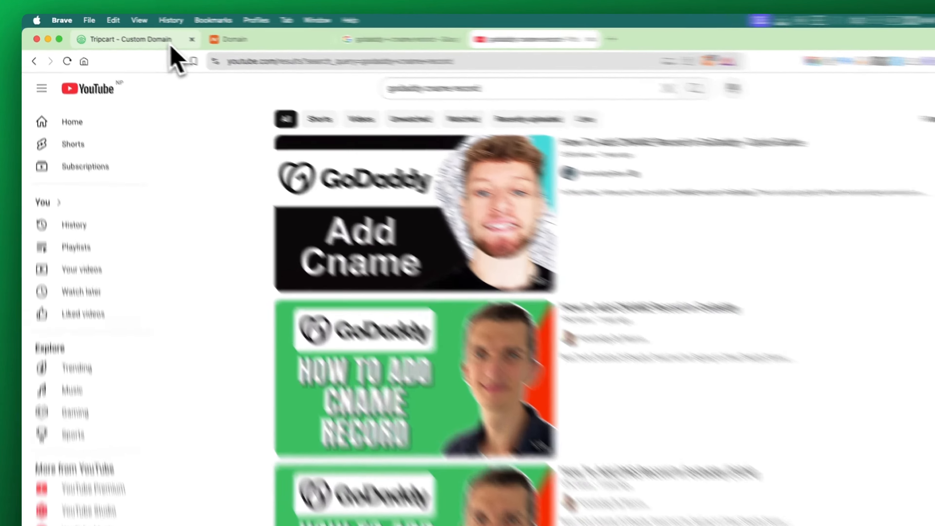
- Review the CNAME instructions on Tripcart's Custom Domain page and return to the Namecheap domain details
left_click(148, 37)
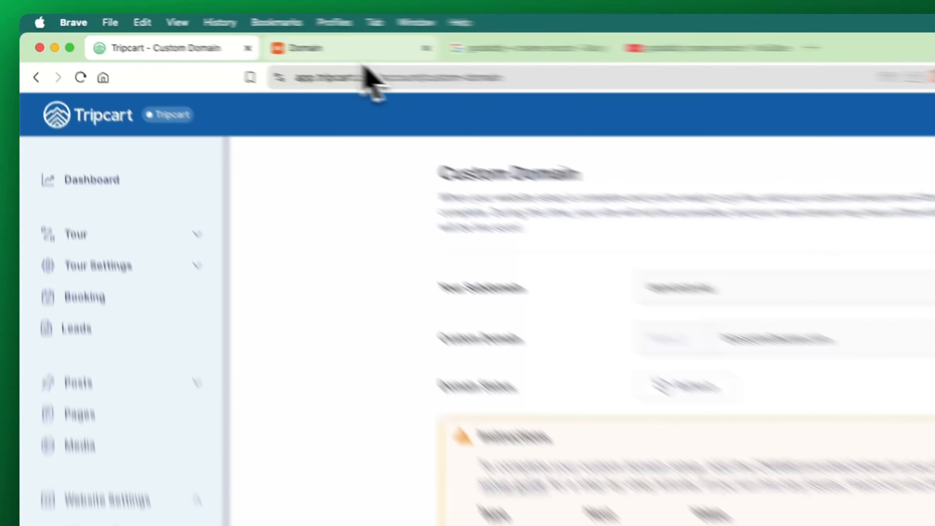
left_click(236, 37)
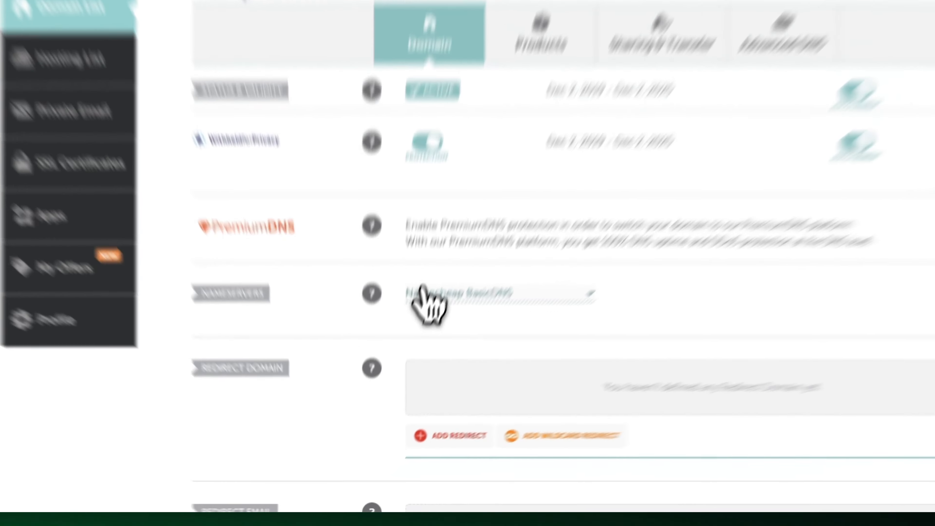
- Try the Custom DNS and Namecheap Web Hosting DNS nameserver options and switch back to Namecheap BasicDNS
left_click(399, 377)
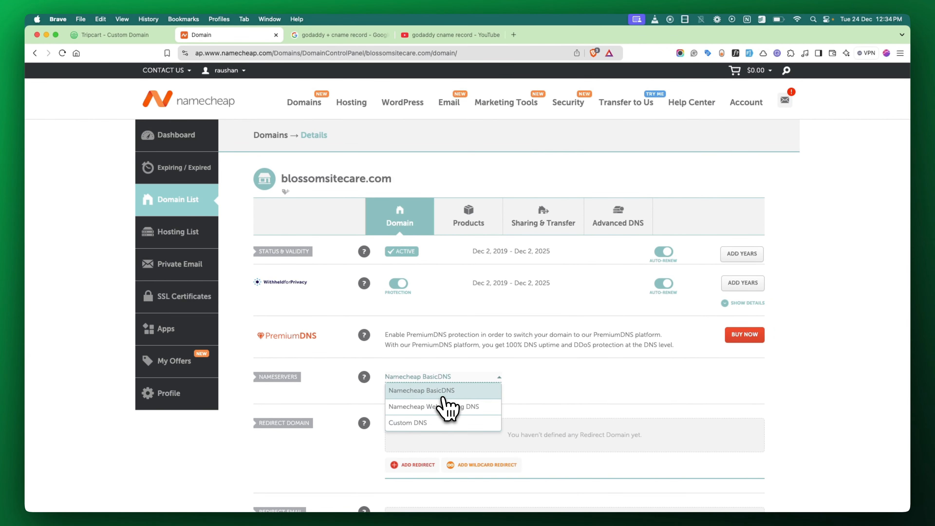
left_click(419, 423)
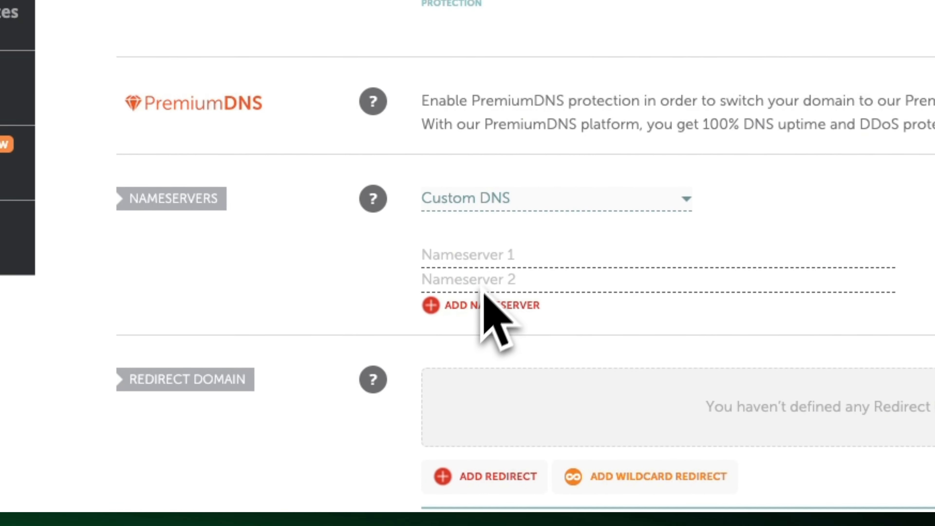
left_click(511, 201)
left_click(515, 267)
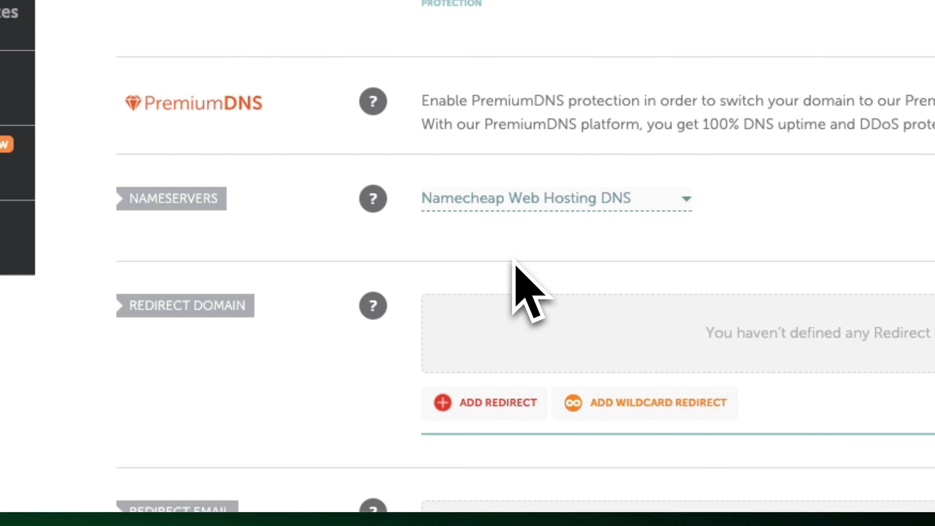
left_click(530, 200)
left_click(527, 226)
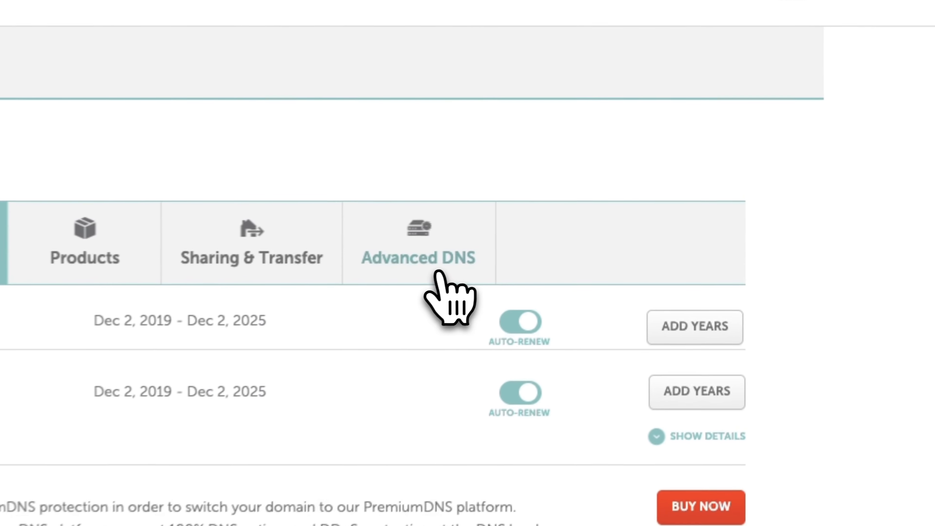
- Open the advanced DNS settings of blossomsitecare.com and add a new host record of type CNAME Record
left_click(439, 274)
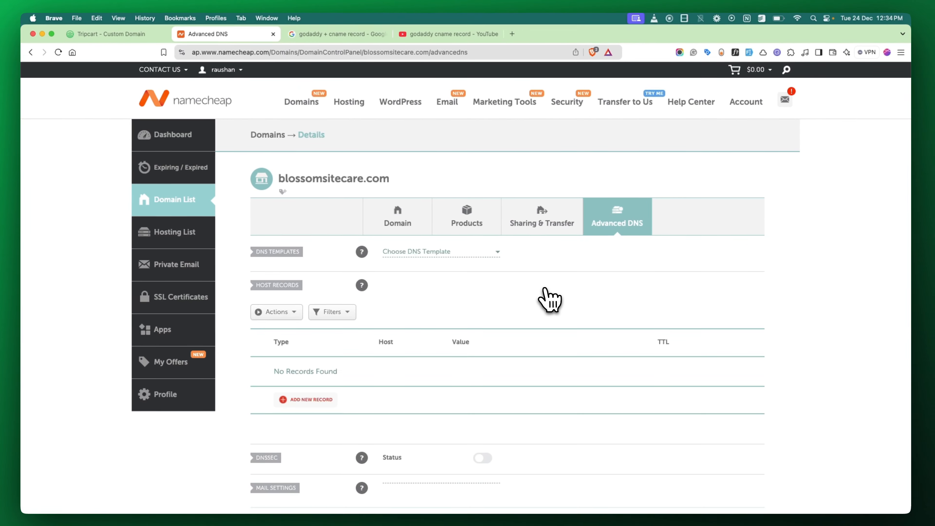
scroll(551, 300, "down", 2)
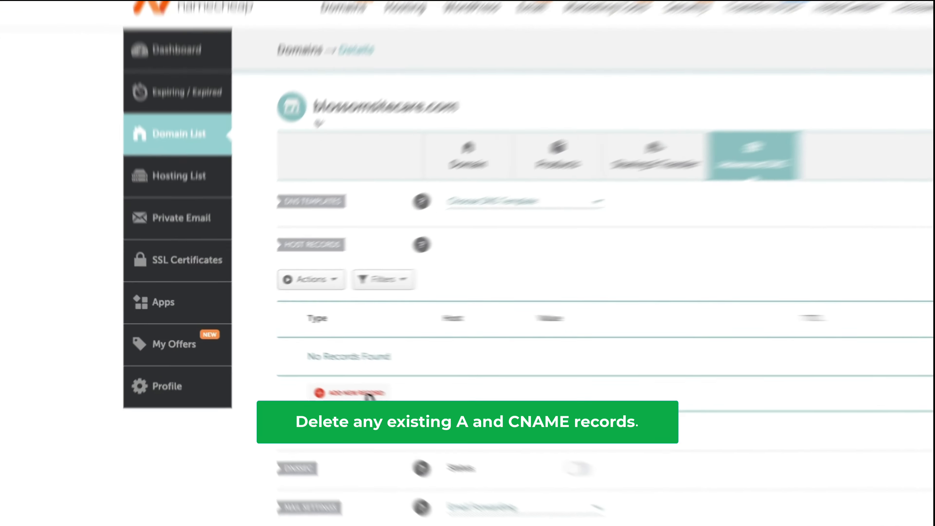
left_click(311, 375)
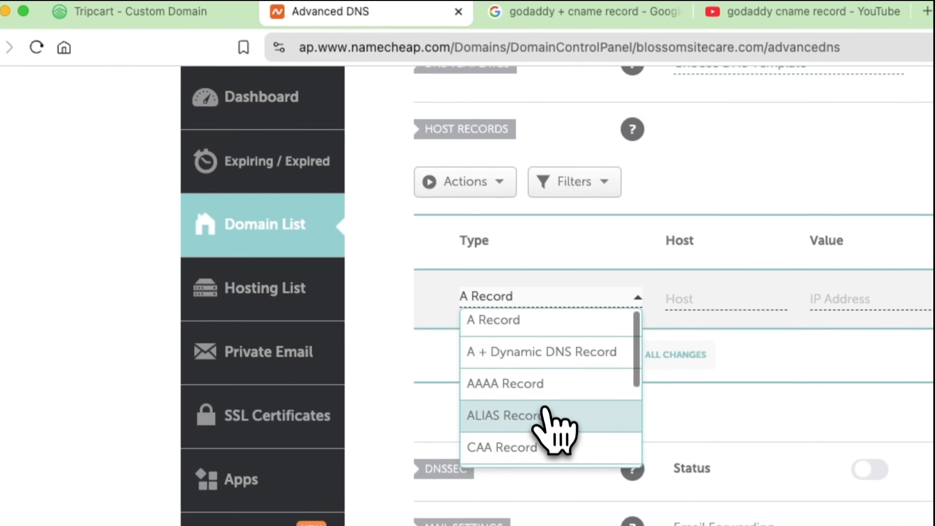
scroll(551, 433, "down", 2)
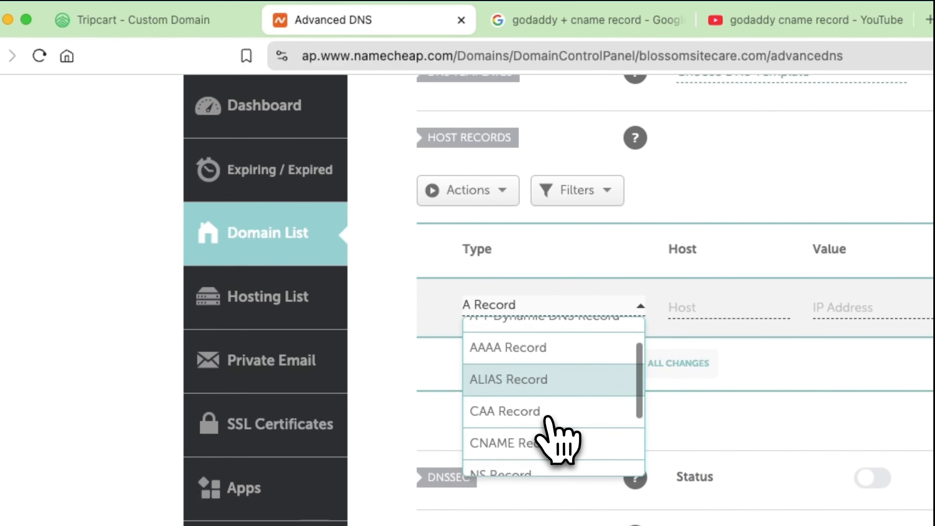
left_click(530, 434)
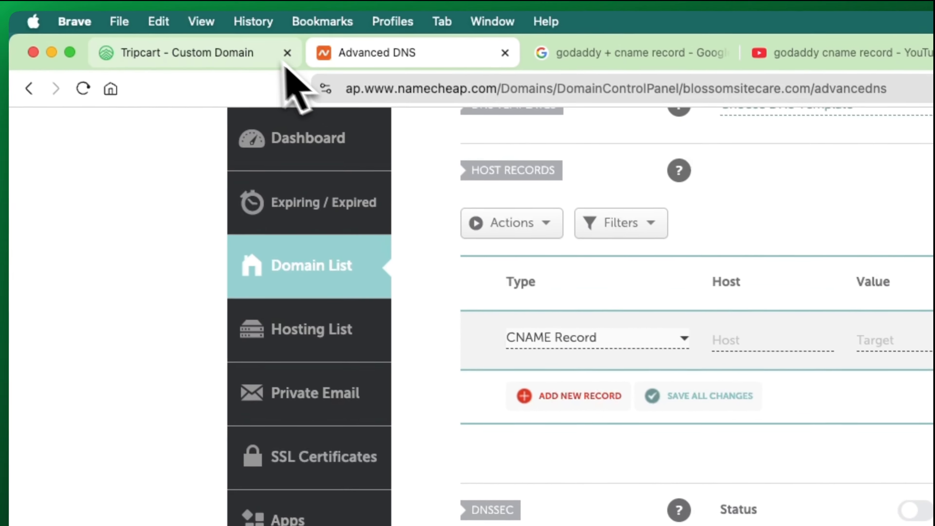
- Look up the required host in Tripcart's instructions and enter @ as the new CNAME record's host in Namecheap
left_click(206, 22)
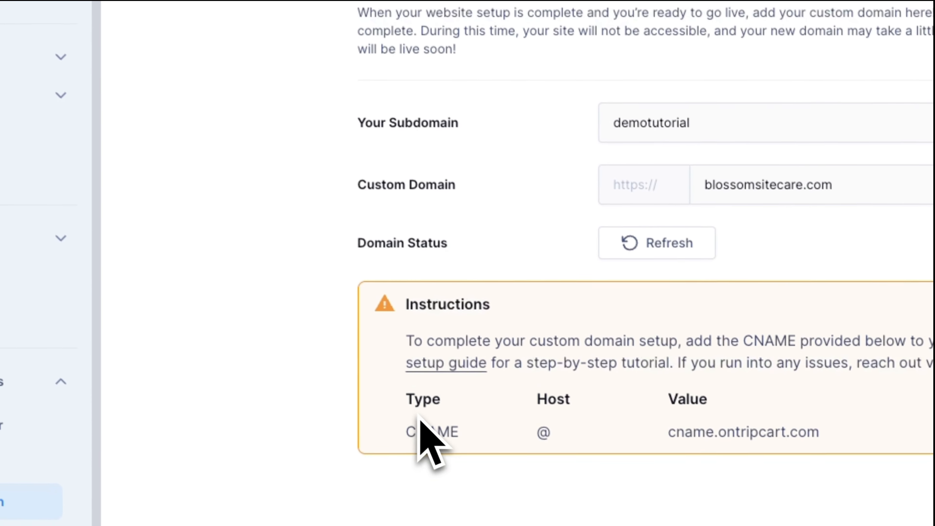
left_click_drag(402, 393, 435, 394)
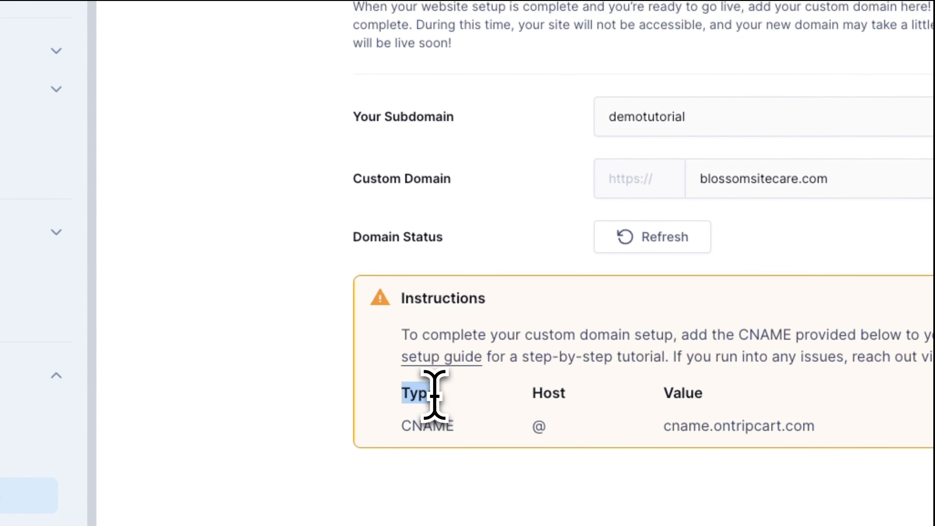
left_click(427, 395)
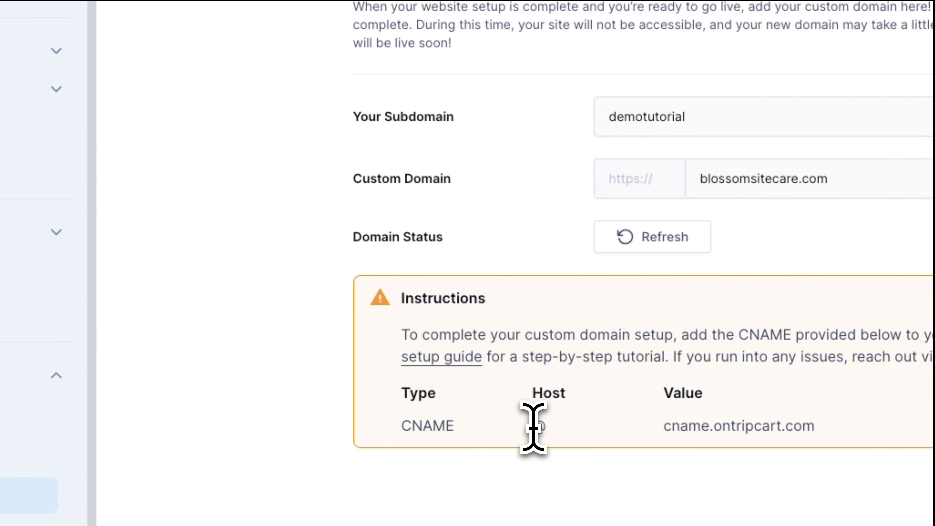
left_click_drag(533, 427, 554, 432)
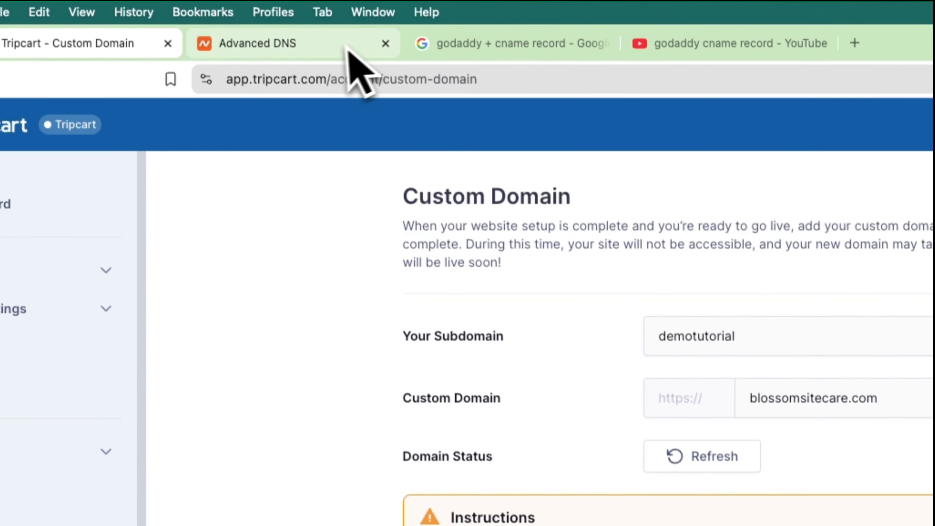
left_click(345, 52)
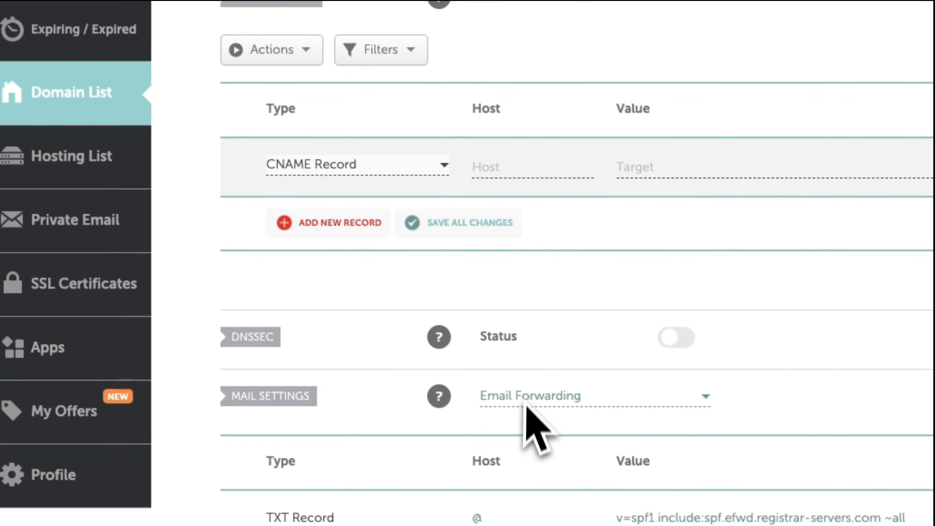
left_click(482, 166)
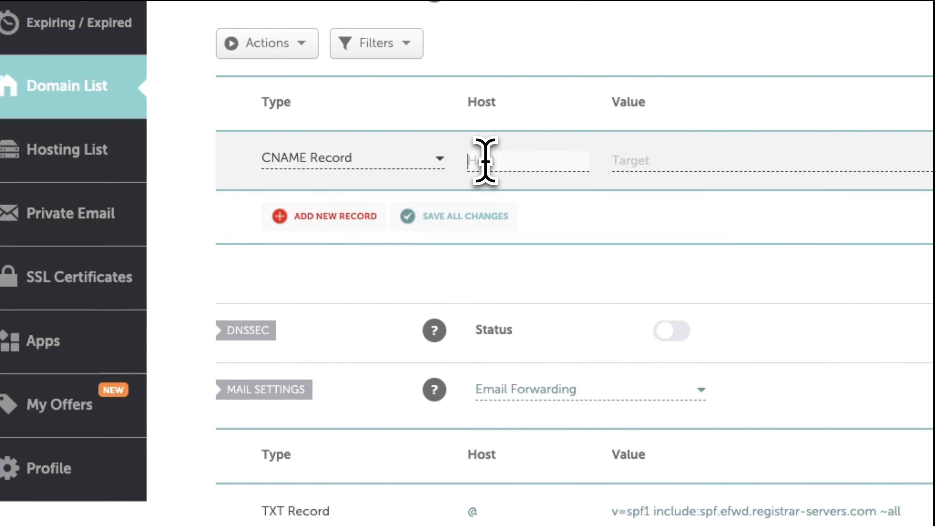
type("@")
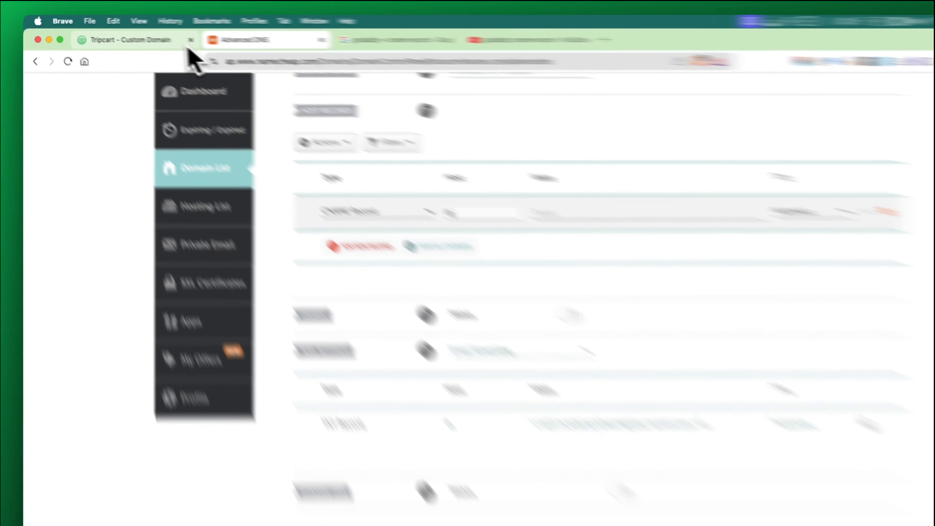
- Copy the value cname.ontripcart.com from Tripcart into the CNAME record's target in Namecheap and save the record
left_click(146, 36)
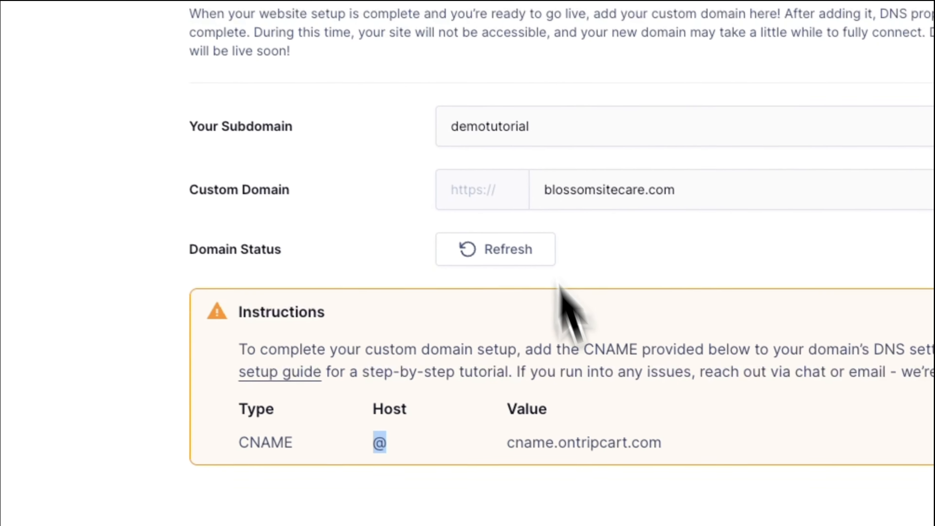
left_click_drag(574, 487, 737, 493)
key("ctrl+c")
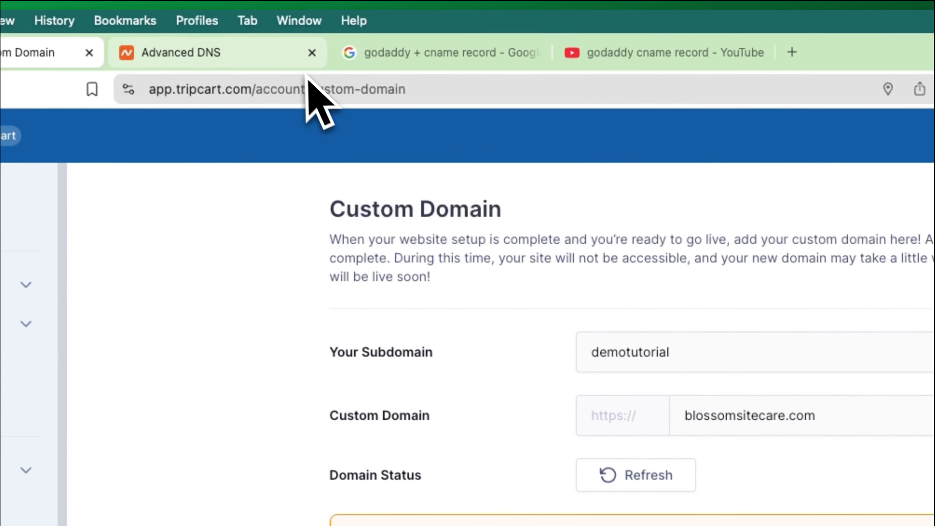
left_click(250, 9)
left_click(362, 254)
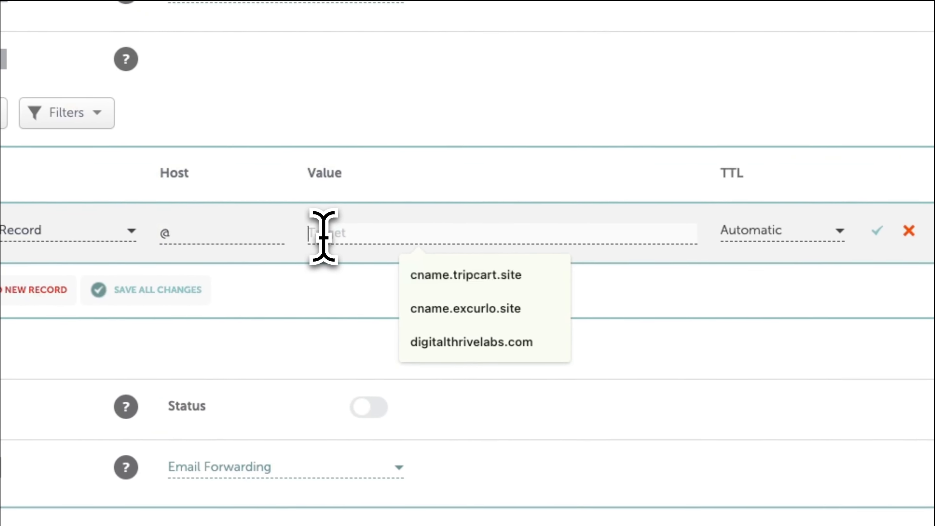
key("ctrl+v")
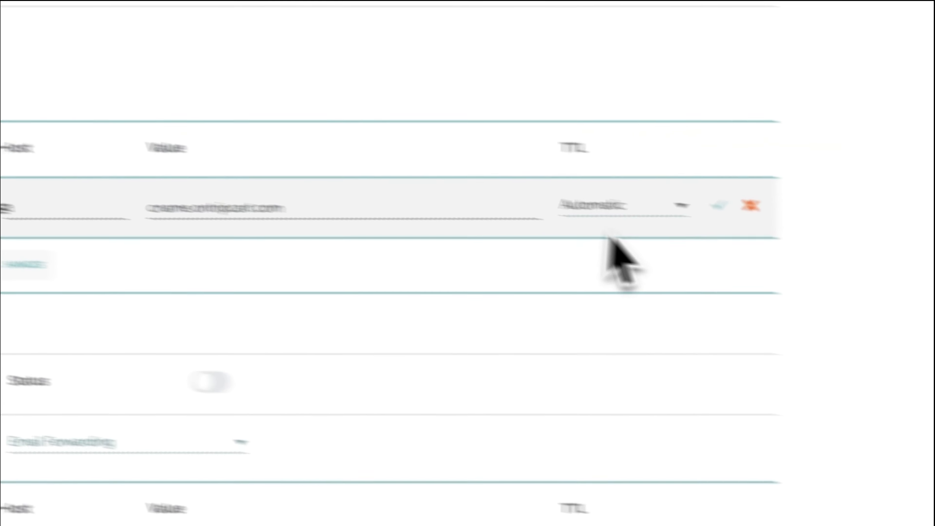
left_click(568, 183)
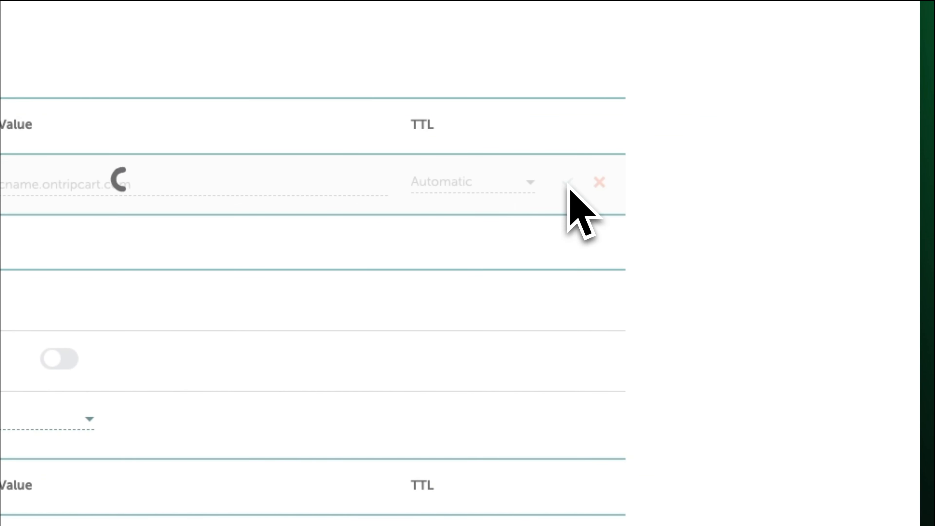